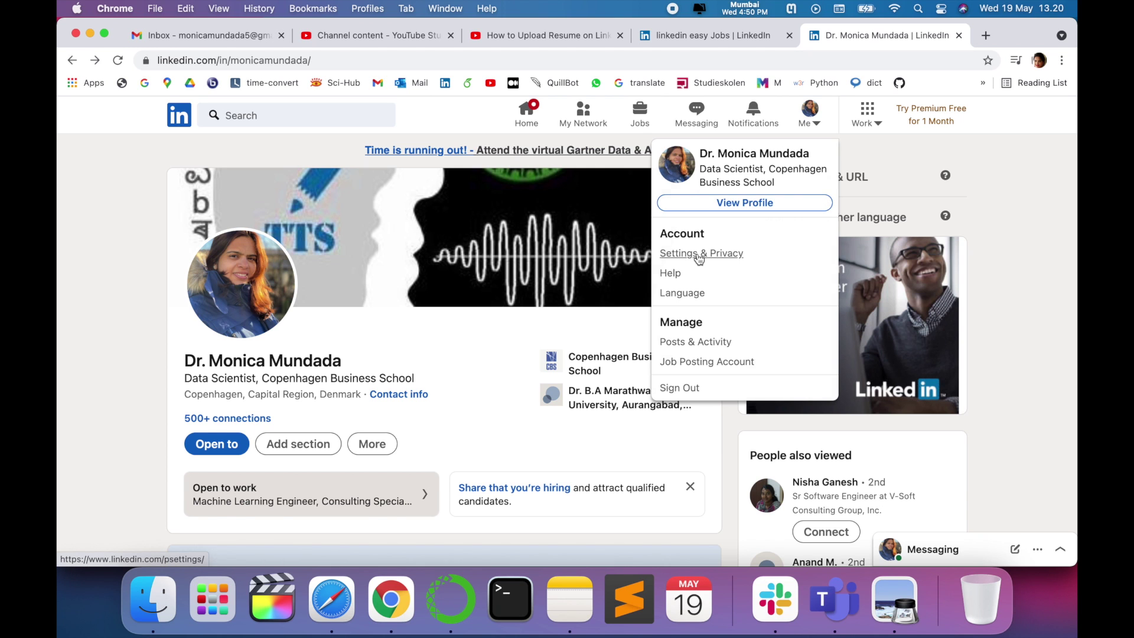
- Go to Job application settings via Settings & Privacy and show all 21 more saved resumes
click(700, 255)
click(204, 407)
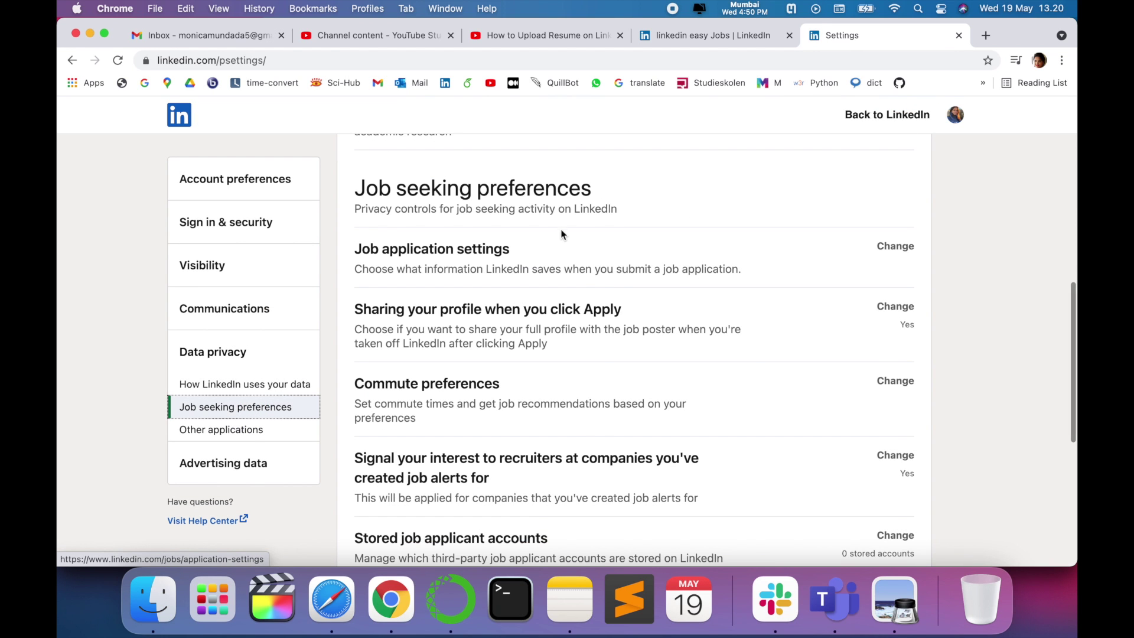
double_click(554, 199)
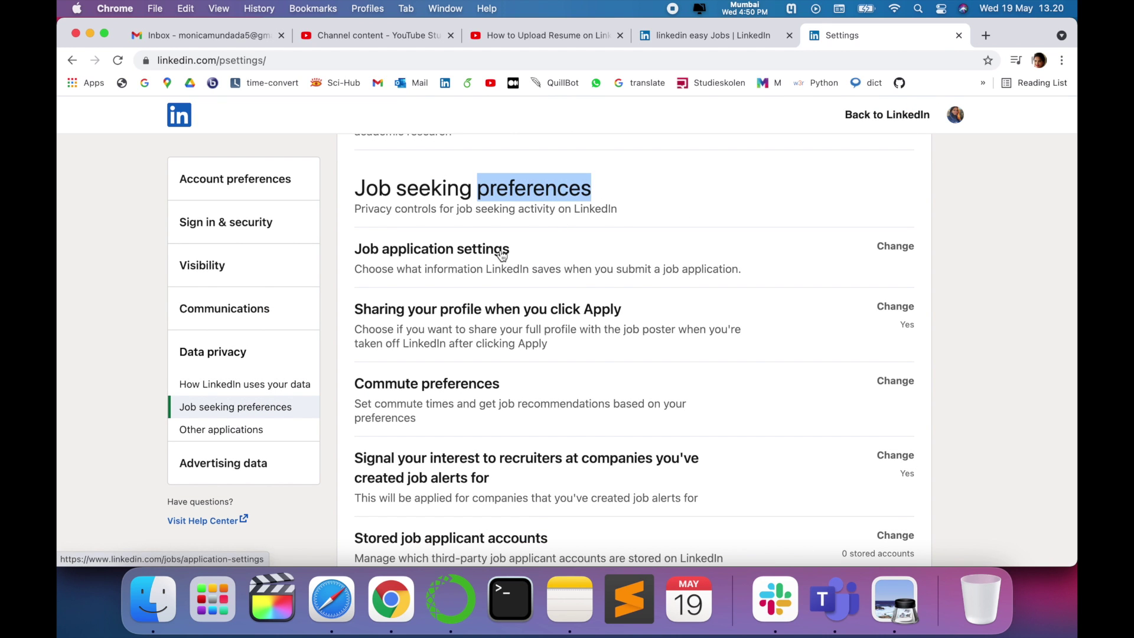
click(501, 256)
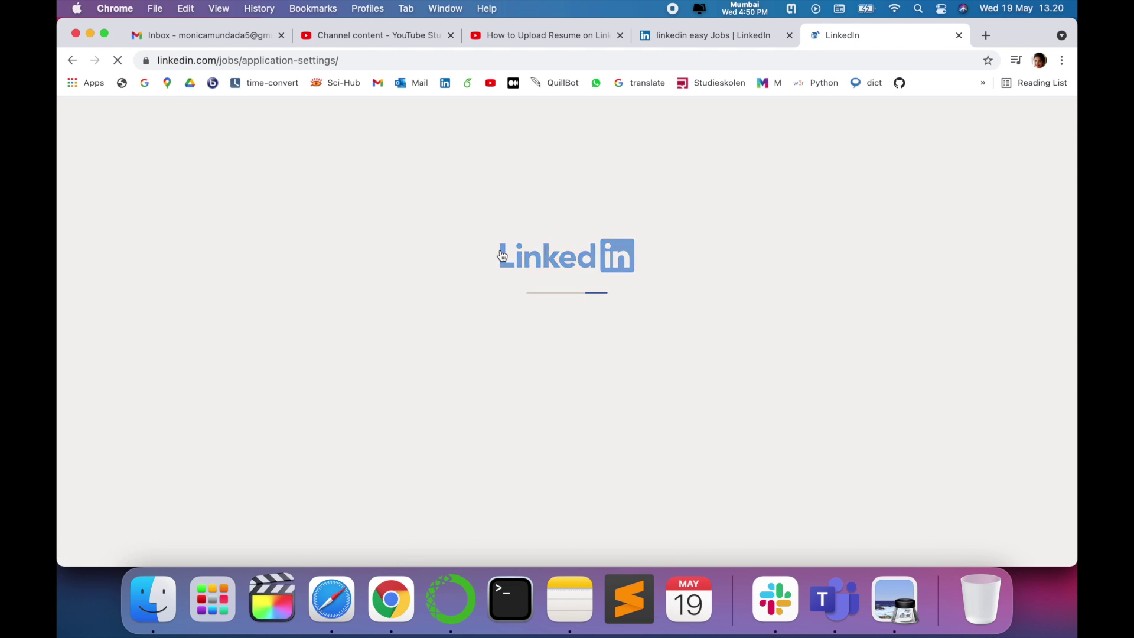
scroll(550, 437, down, 4)
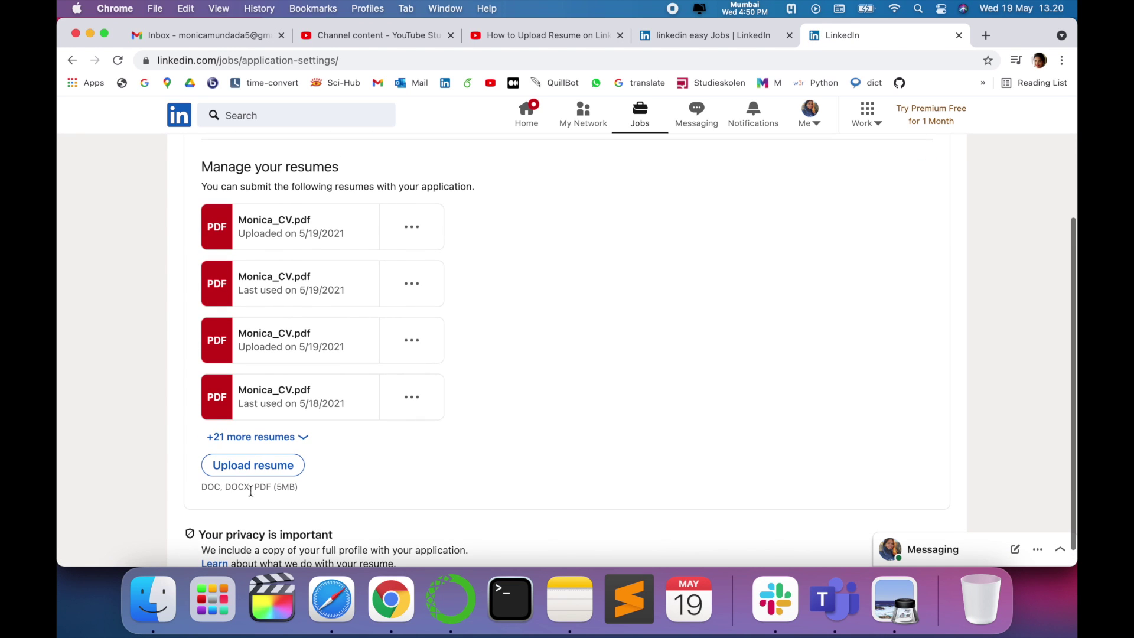
click(300, 435)
scroll(484, 473, down, 1)
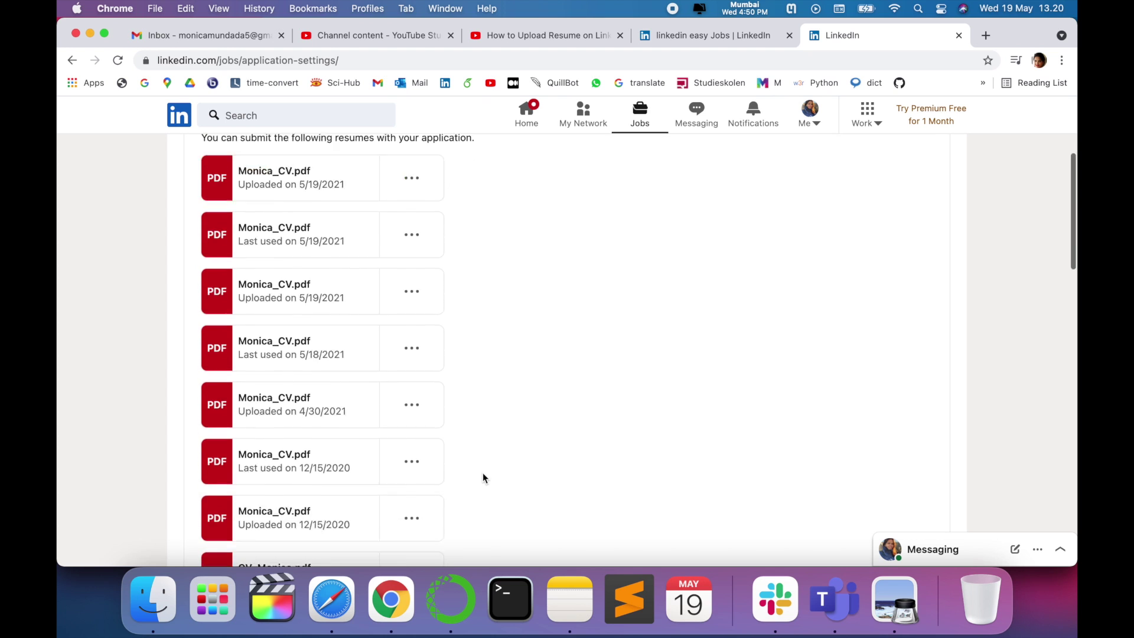
scroll(482, 472, down, 4)
scroll(482, 479, down, 5)
scroll(483, 478, down, 5)
scroll(483, 478, down, 5)
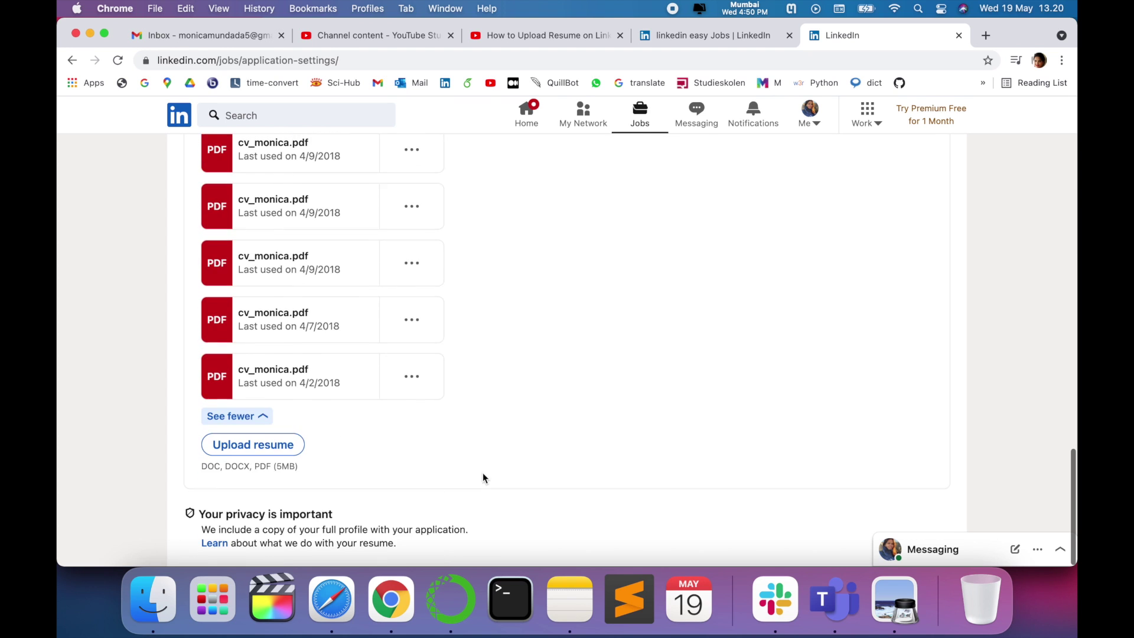
scroll(484, 479, up, 5)
scroll(482, 479, up, 5)
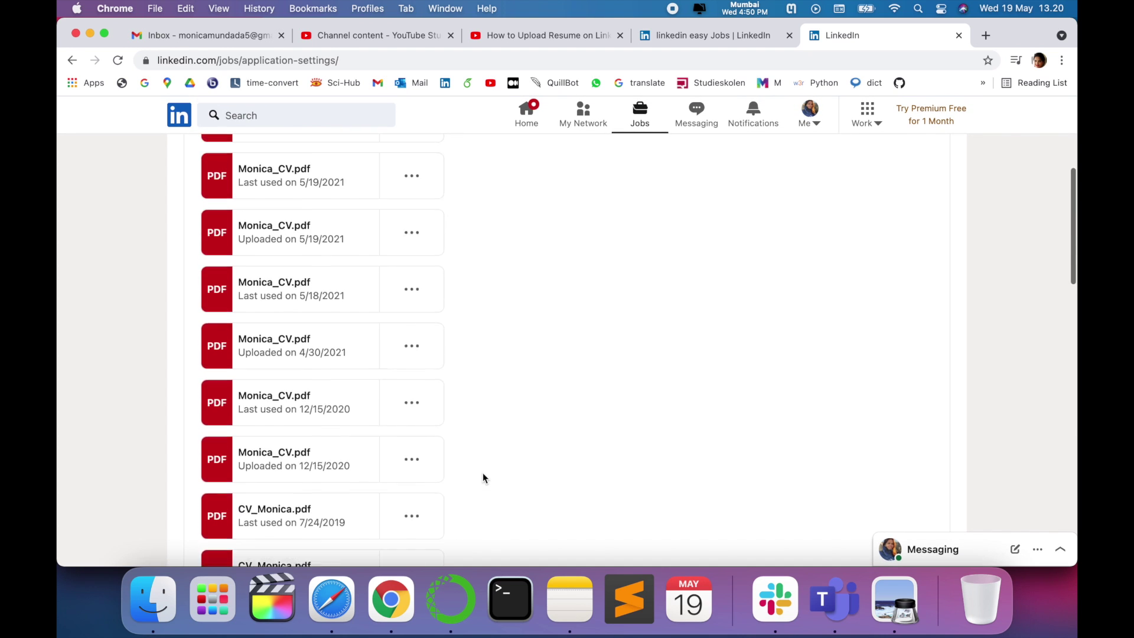
scroll(484, 478, up, 5)
scroll(483, 410, down, 2)
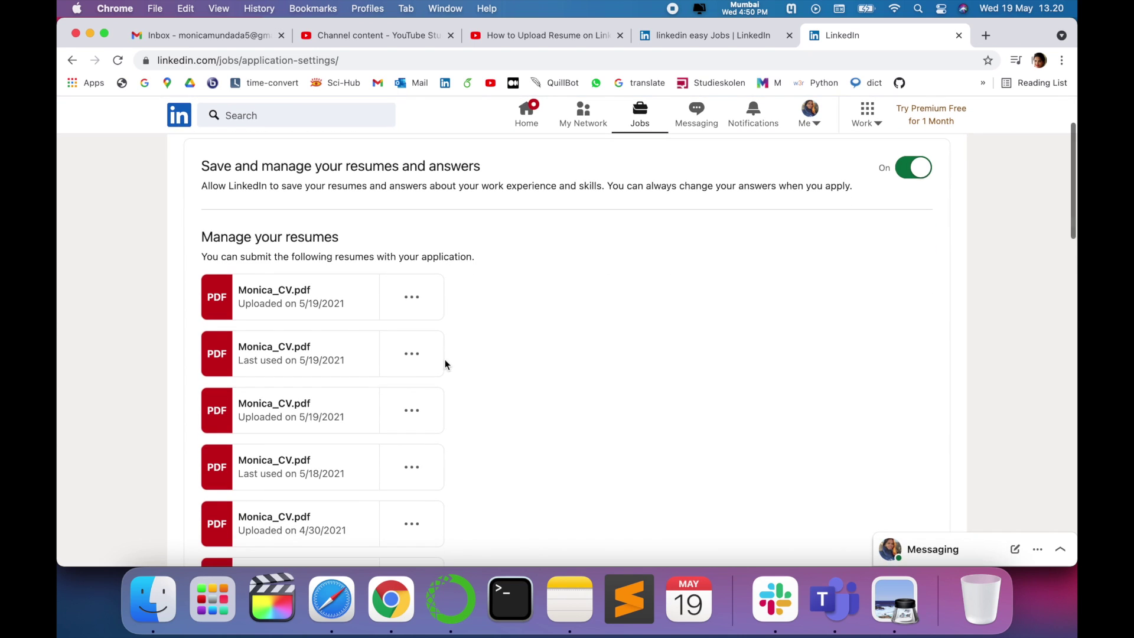
- Delete the older resumes, including CV_Monica.pdf and Monica.pdf, keeping only the 5/19/2021 Monica_CV.pdf
right_click(424, 358)
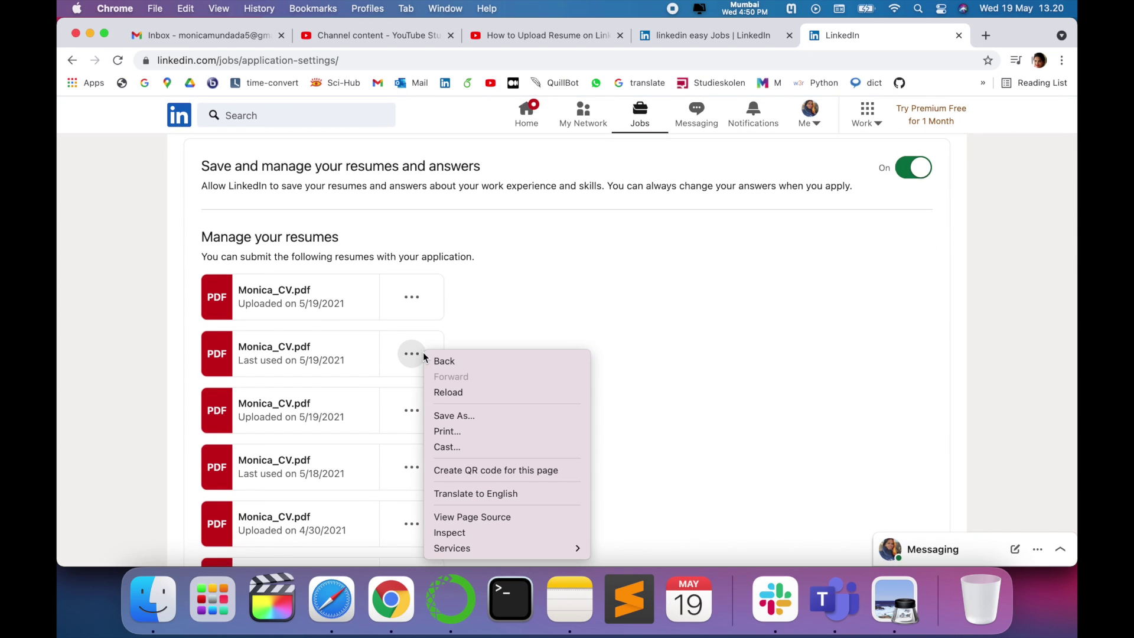
click(411, 354)
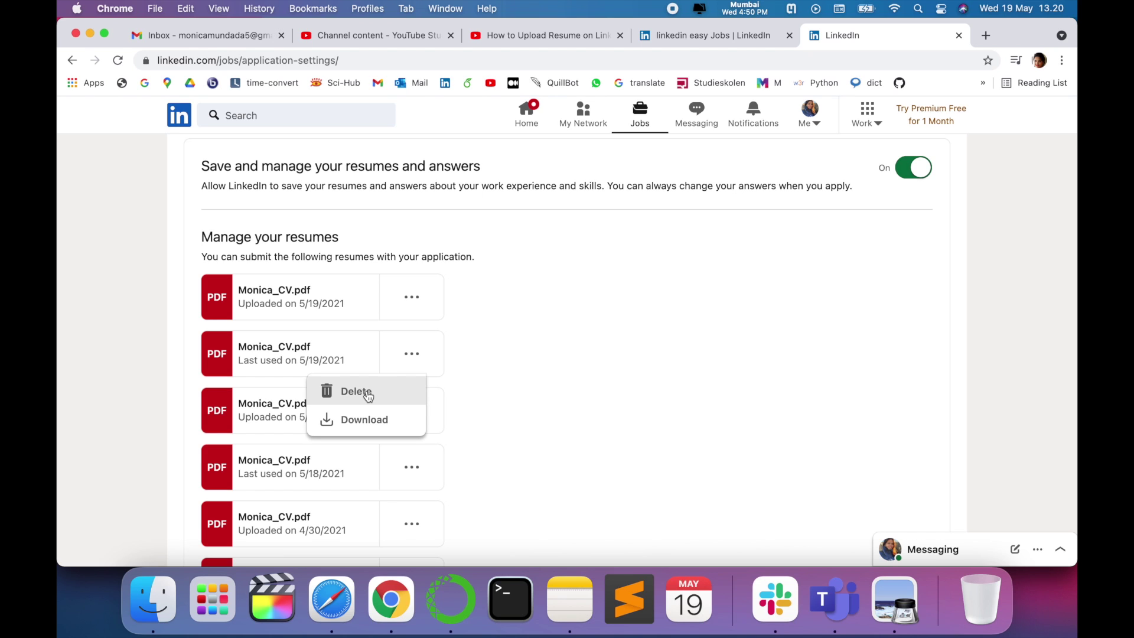
click(367, 392)
click(410, 355)
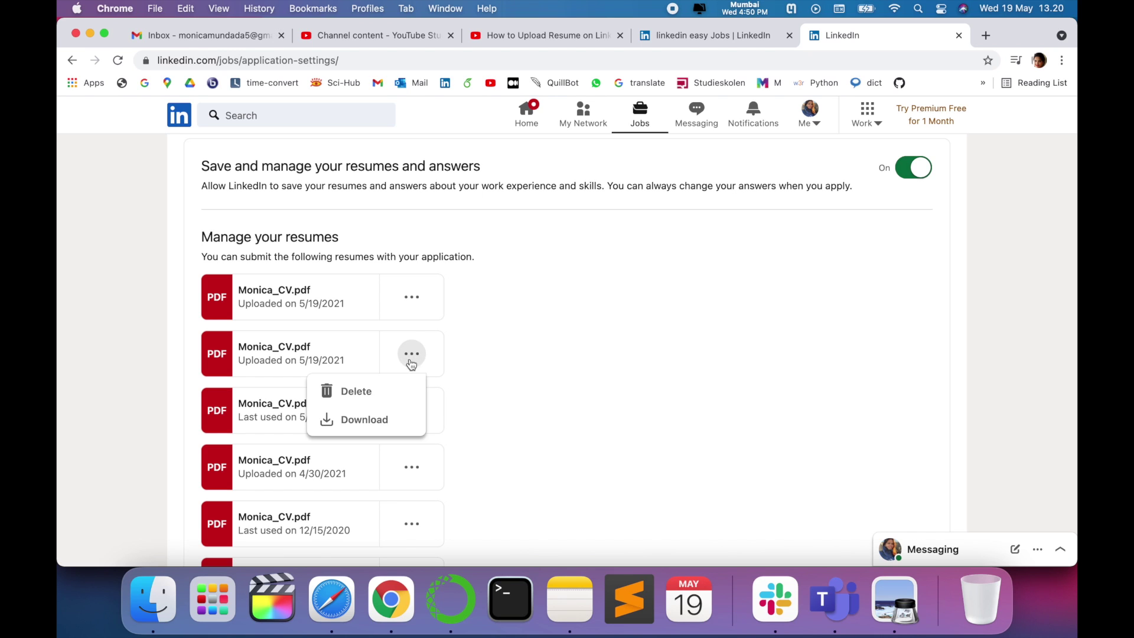
click(380, 393)
click(411, 354)
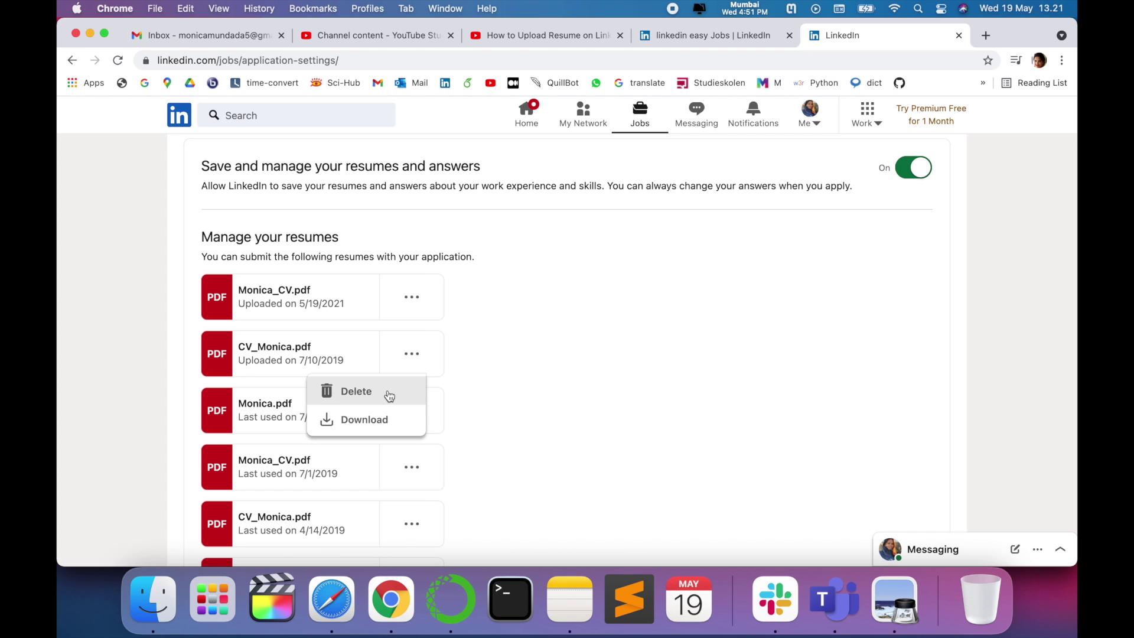
click(390, 394)
click(412, 356)
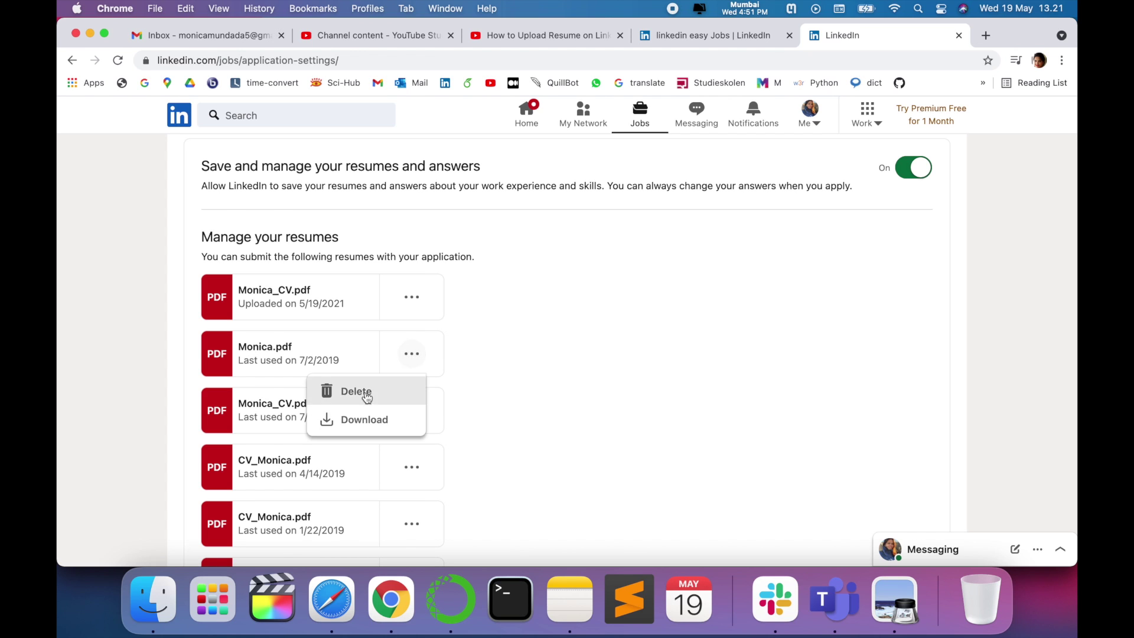
click(376, 393)
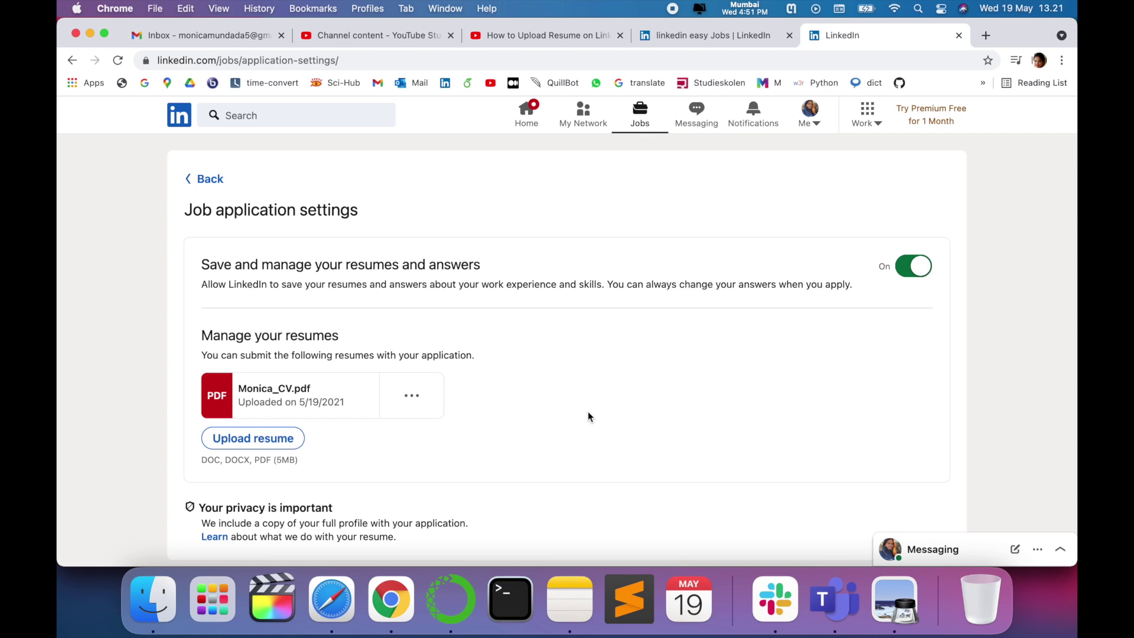